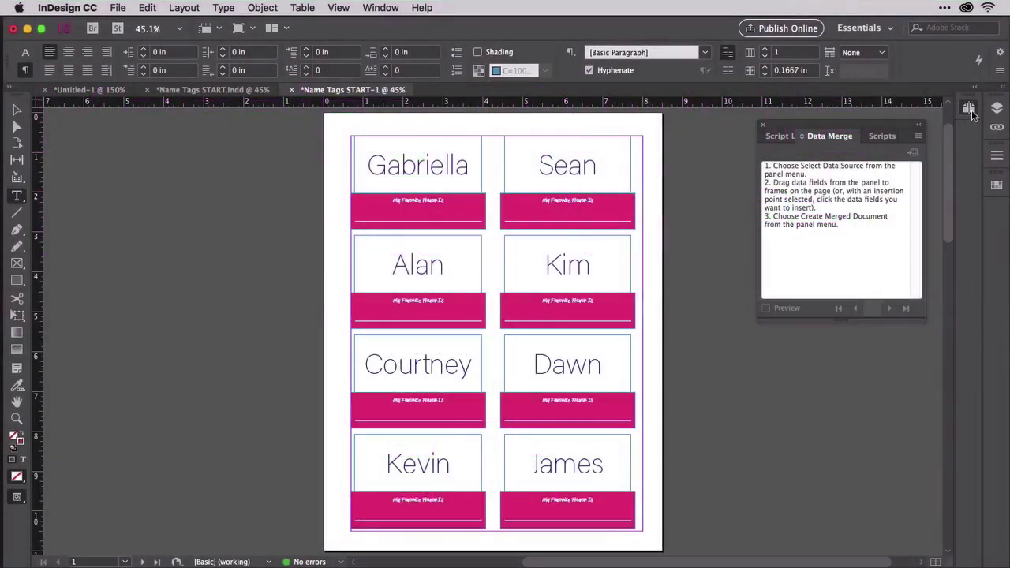
Step: Jump to page 2 of the merged name tags via the Pages panel thumbnails
{"action": "left_click", "coordinate": [968, 108]}
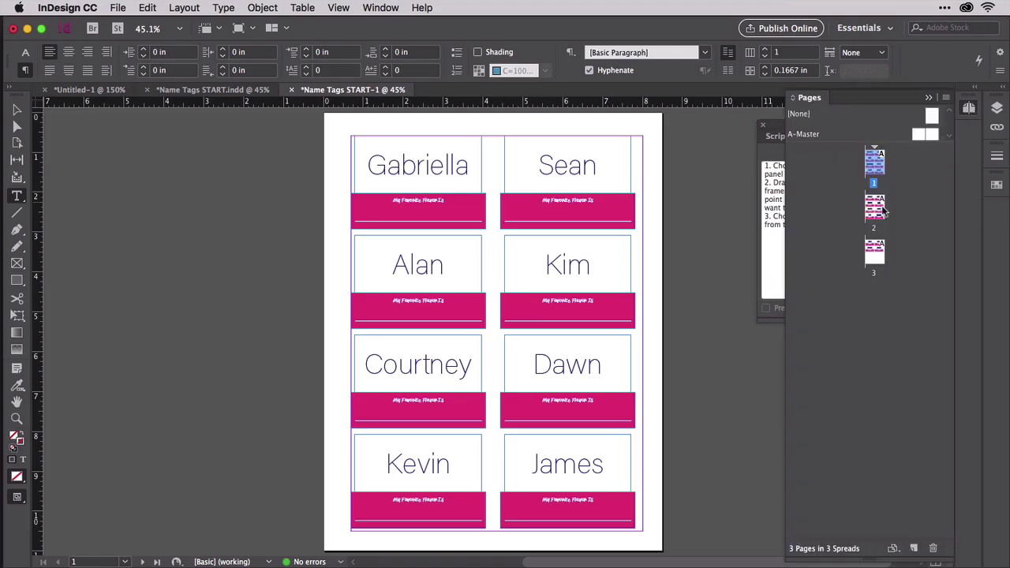
{"action": "double_click", "coordinate": [874, 207]}
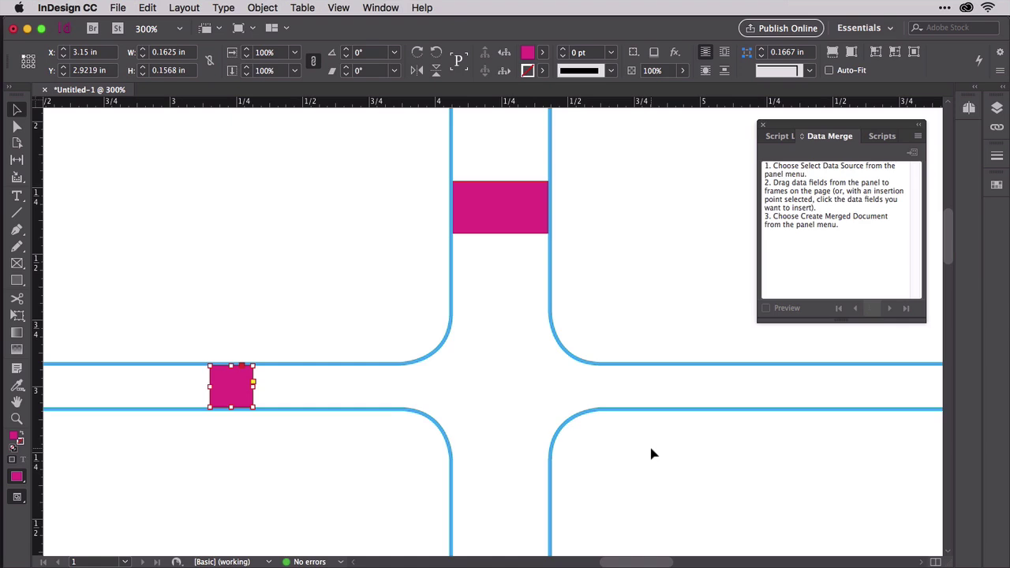
Step: Open the Name Tags START.indd document
{"action": "left_click", "coordinate": [117, 8]}
{"action": "left_click", "coordinate": [133, 38]}
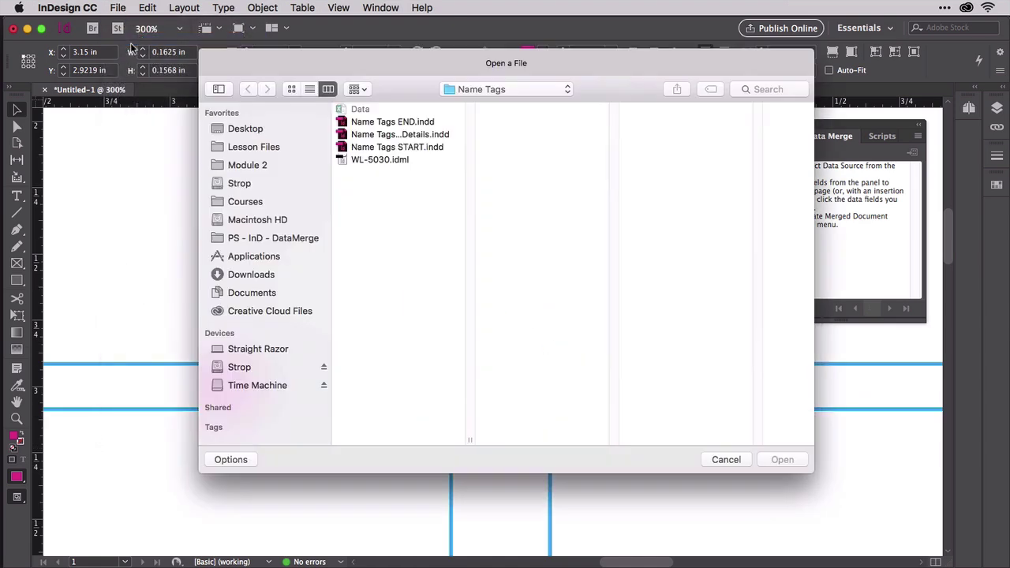
{"action": "left_click", "coordinate": [376, 148]}
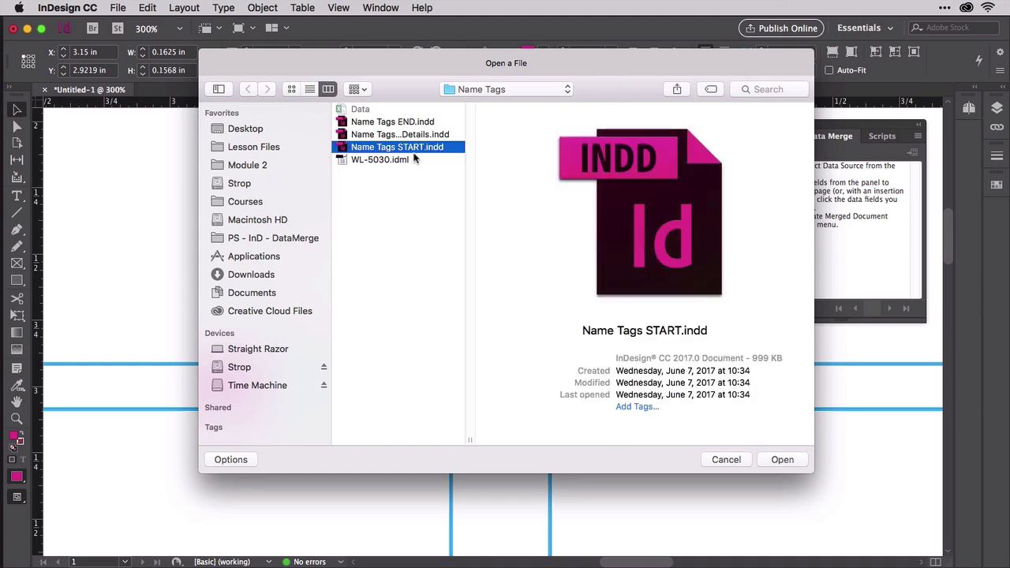
{"action": "left_click", "coordinate": [781, 460]}
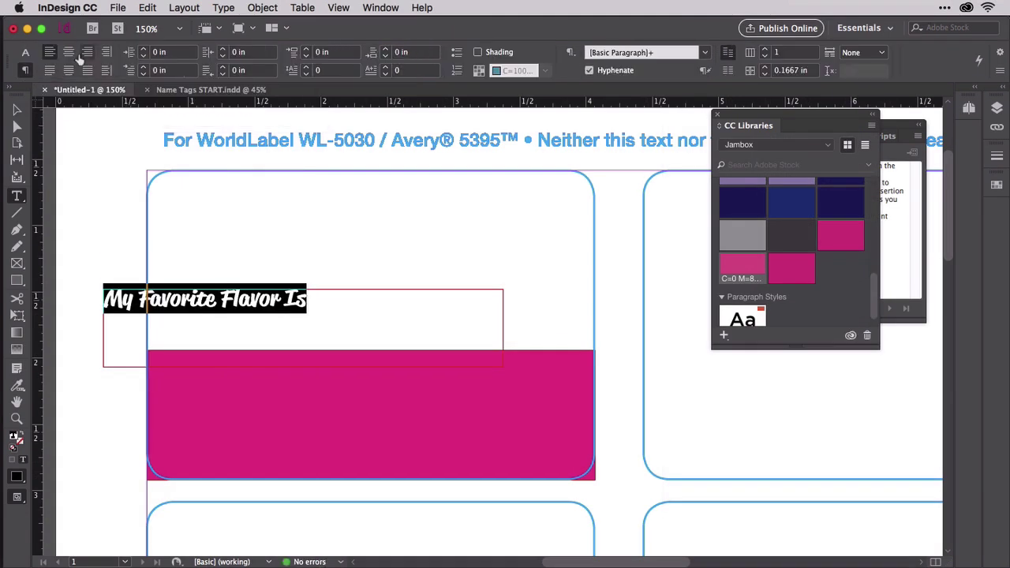
Step: Centre the 'My Favorite Flavor Is' heading, move it into the pink band and make it white
{"action": "left_click", "coordinate": [70, 53]}
{"action": "key", "text": "Escape"}
{"action": "left_click_drag", "start_coordinate": [254, 342], "coordinate": [299, 408]}
{"action": "key", "text": "F5"}
{"action": "left_click", "coordinate": [856, 242]}
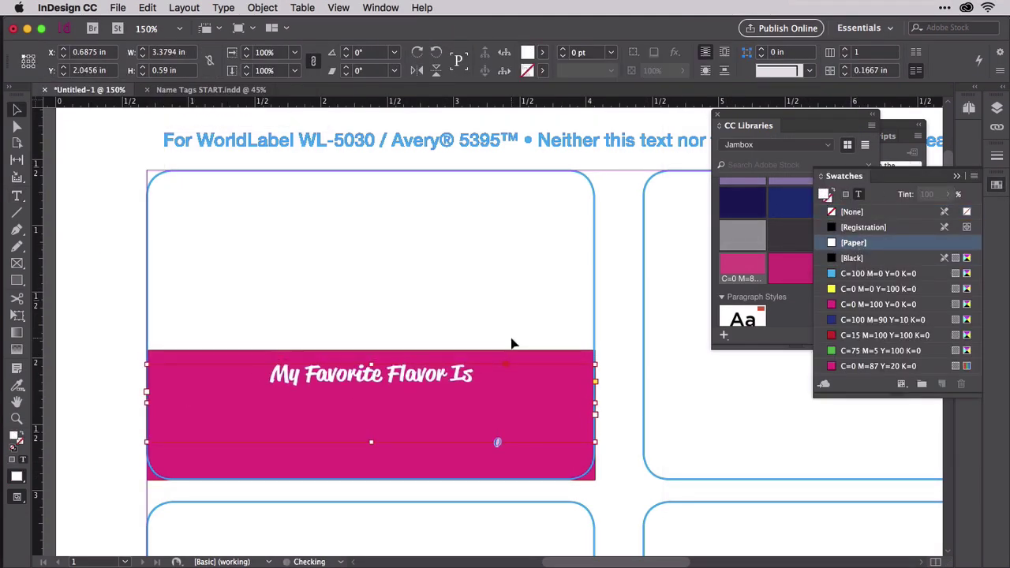
Step: Draw a white horizontal rule across the pink band
{"action": "key", "text": "backslash"}
{"action": "left_click_drag", "start_coordinate": [182, 453], "coordinate": [576, 445]}
{"action": "key", "text": "F10"}
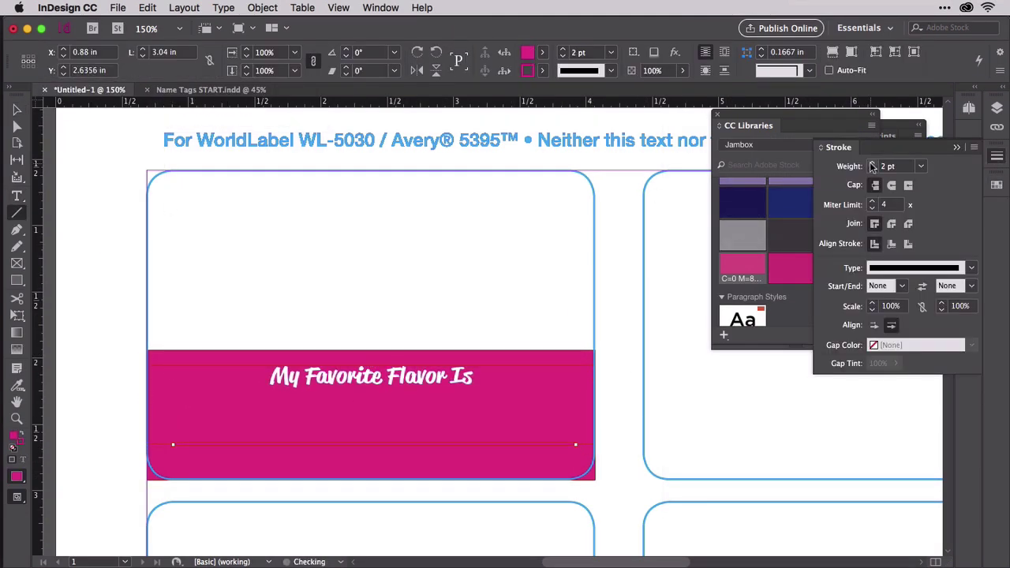
{"action": "key", "text": "F5"}
{"action": "left_click", "coordinate": [856, 243]}
Step: Add a text frame above the band reading 'Name' in a thin Acumin font
{"action": "key", "text": "t"}
{"action": "left_click_drag", "start_coordinate": [166, 190], "coordinate": [570, 349]}
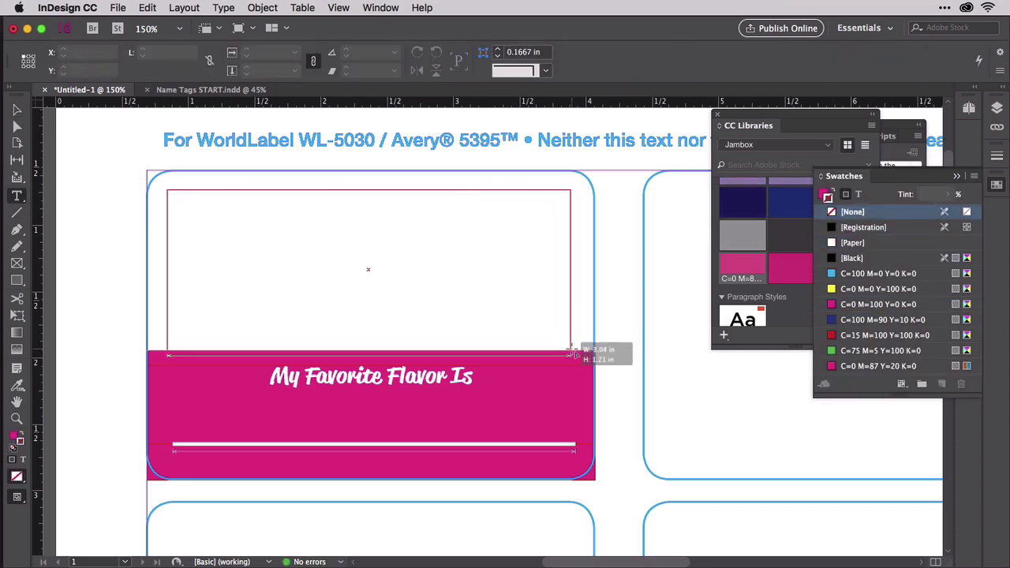
{"action": "type", "text": "Name"}
{"action": "key", "text": "super+a"}
{"action": "left_click", "coordinate": [26, 53]}
{"action": "left_click", "coordinate": [78, 52]}
{"action": "type", "text": "Acumin"}
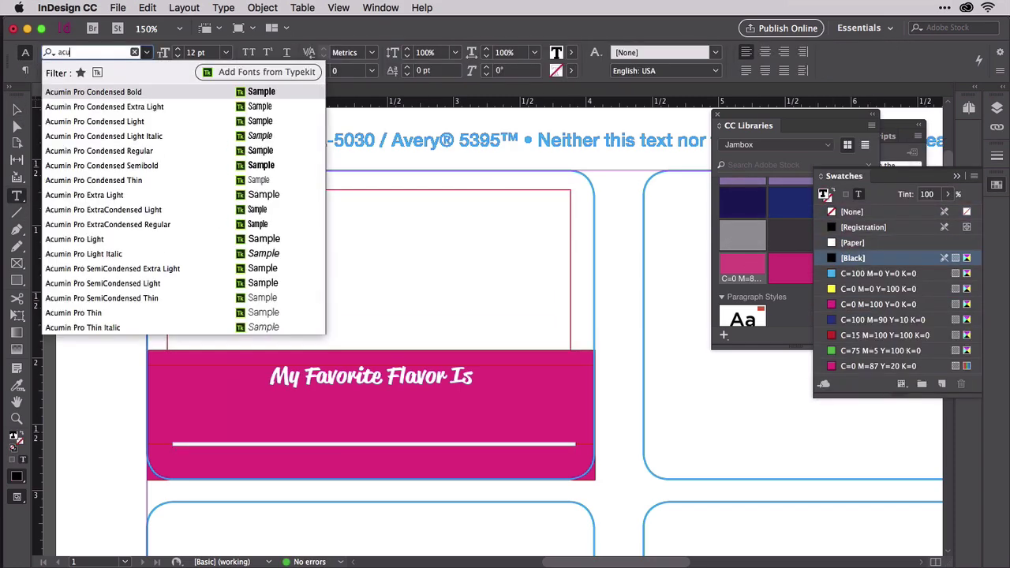
{"action": "key", "text": "Return"}
{"action": "key", "text": "Escape"}
Step: Select all of the tag's frames and copy them
{"action": "left_click_drag", "start_coordinate": [95, 149], "coordinate": [544, 483]}
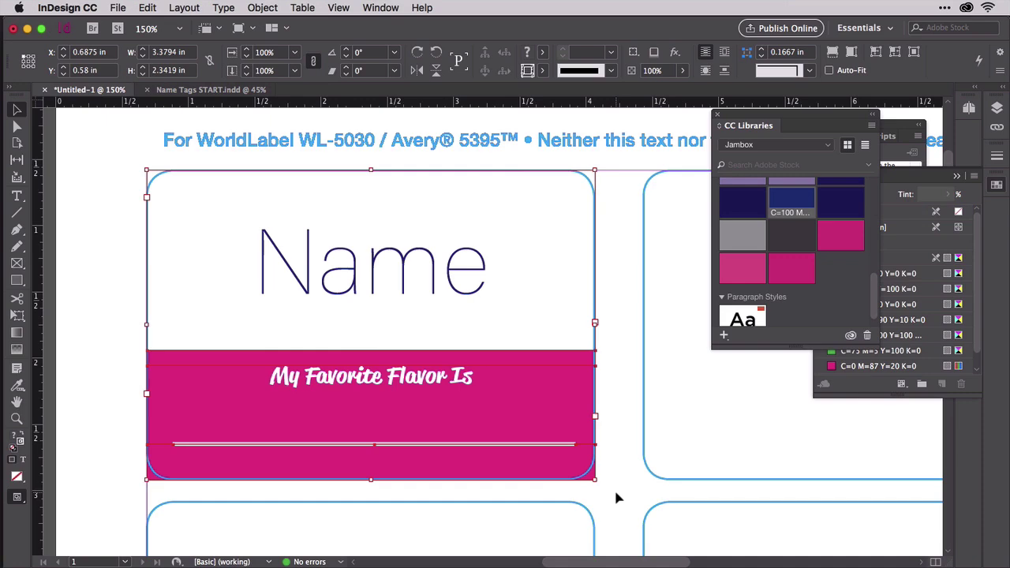
{"action": "right_click", "coordinate": [517, 403]}
{"action": "left_click", "coordinate": [561, 177]}
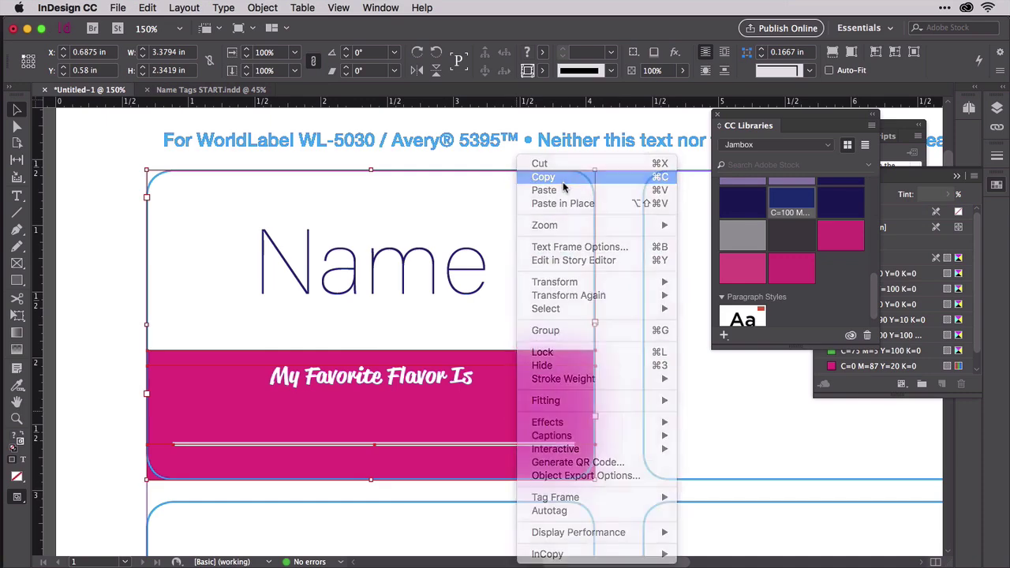
Step: Create a blank Letter print document and paste the copied name-tag frames onto it
{"action": "left_click", "coordinate": [117, 7]}
{"action": "mouse_move", "coordinate": [257, 28]}
{"action": "left_click", "coordinate": [296, 29]}
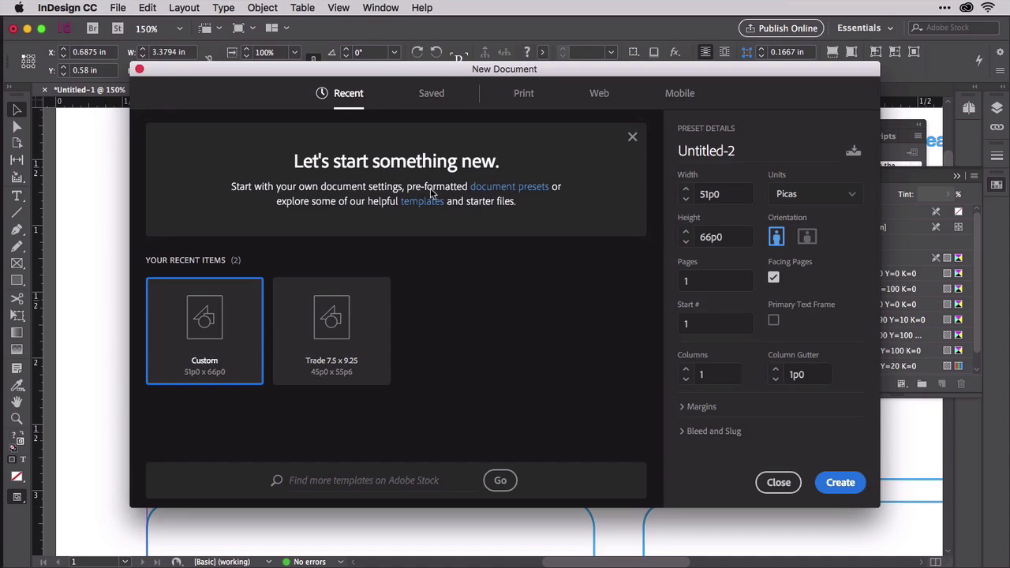
{"action": "left_click", "coordinate": [525, 93]}
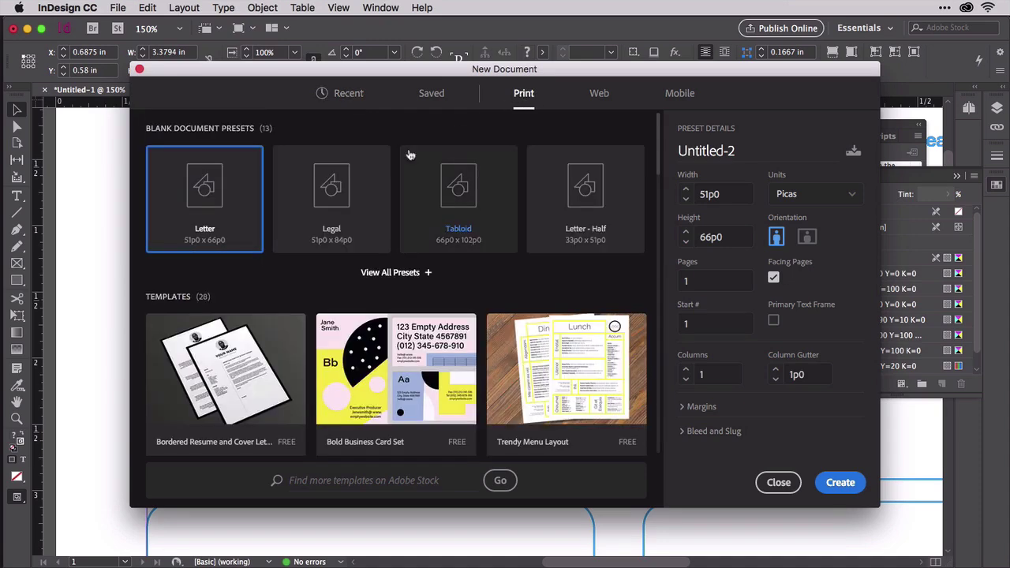
{"action": "left_click", "coordinate": [839, 482]}
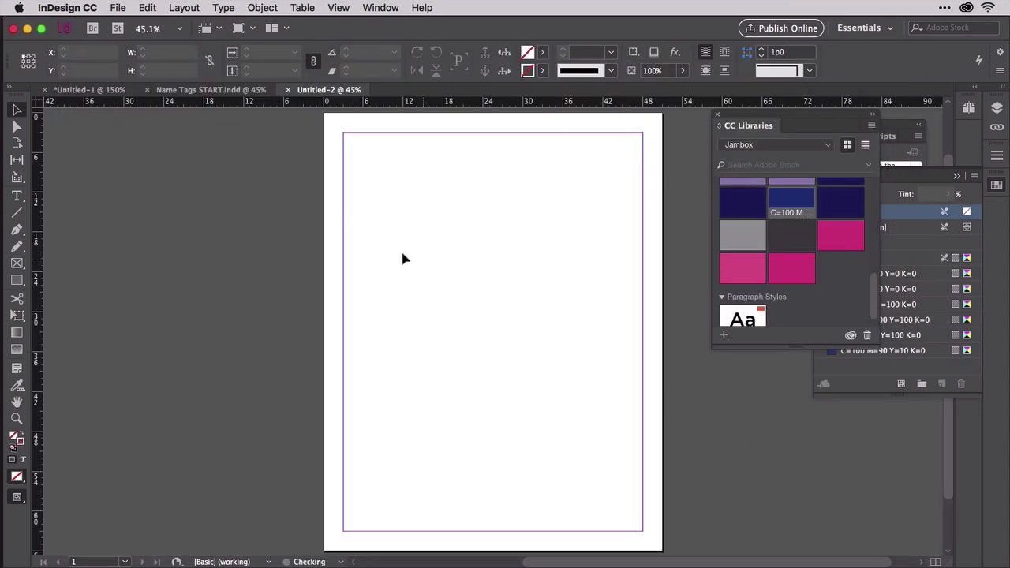
{"action": "left_click", "coordinate": [148, 8]}
{"action": "left_click", "coordinate": [166, 88]}
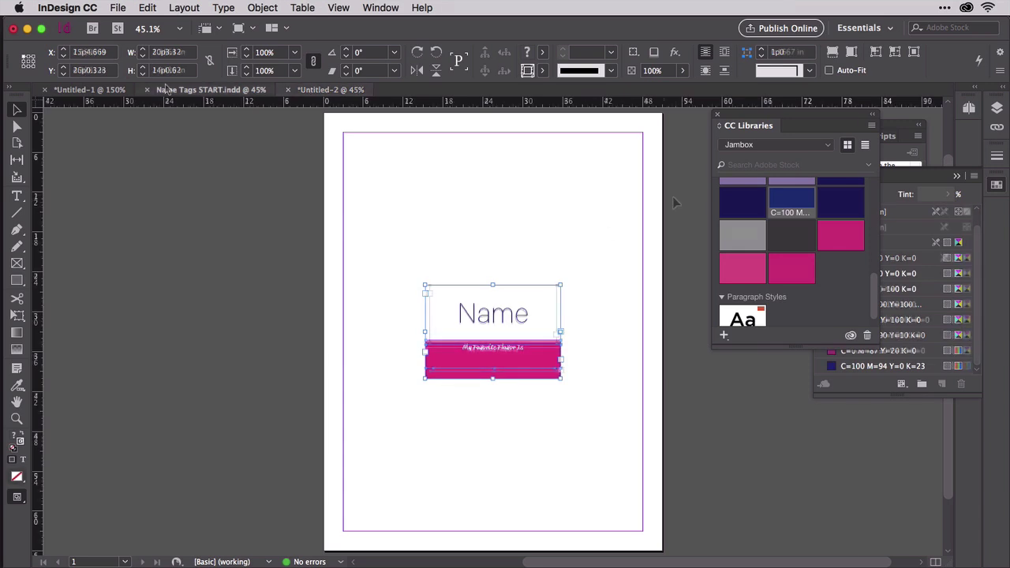
Step: In Name Tags START.indd, load Data.csv from the Name Tags folder as the data merge source
{"action": "left_click", "coordinate": [166, 87]}
{"action": "left_click", "coordinate": [717, 114]}
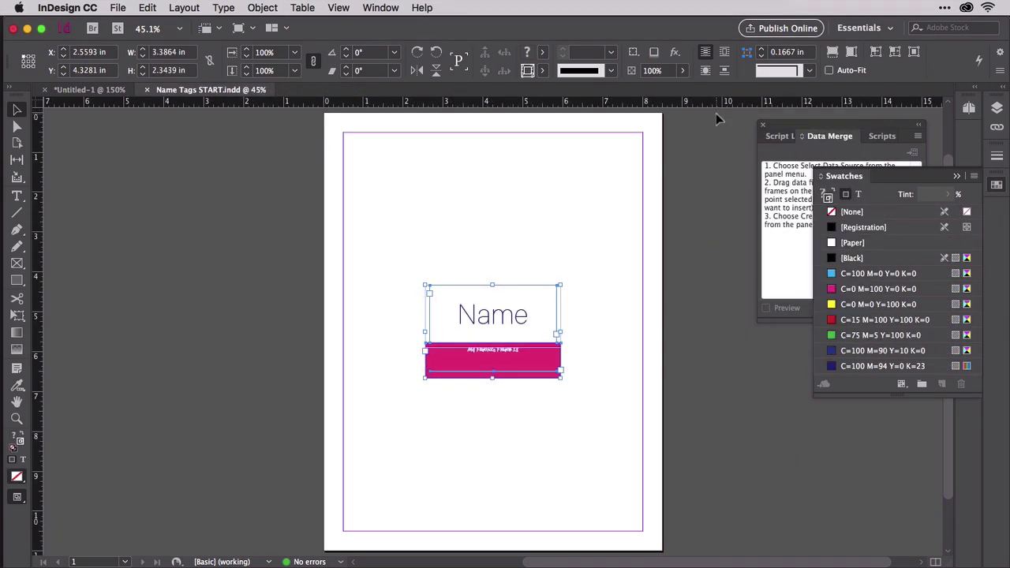
{"action": "key", "text": "super+equal"}
{"action": "key", "text": "super+equal"}
{"action": "key", "text": "super+equal"}
{"action": "key", "text": "super+equal"}
{"action": "key", "text": "super+equal"}
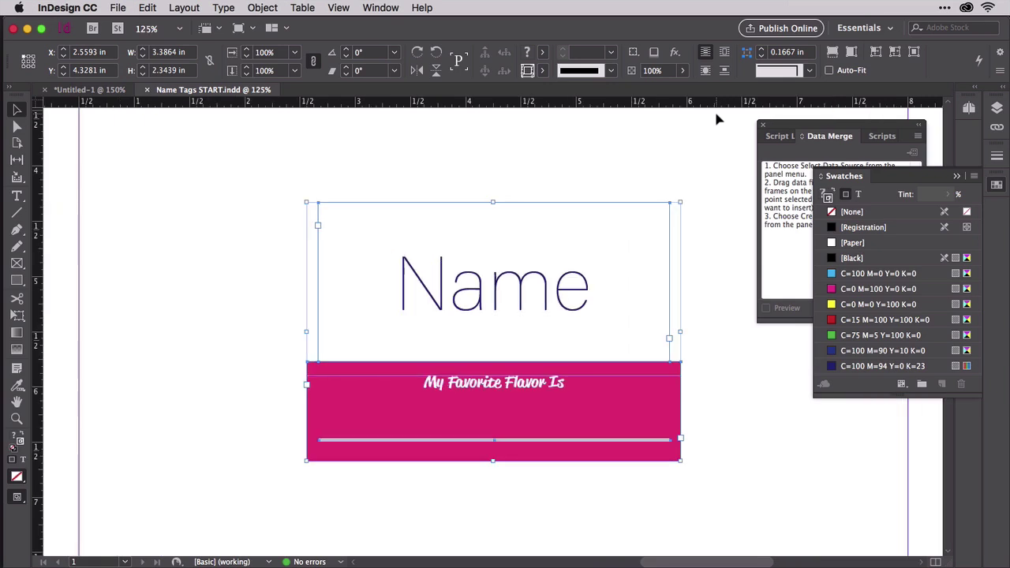
{"action": "left_click", "coordinate": [995, 183]}
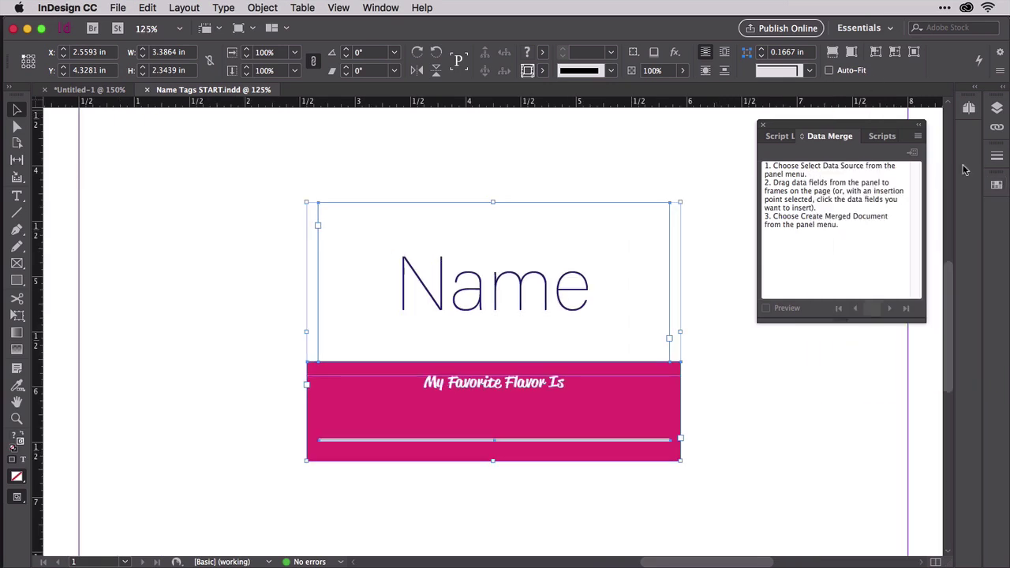
{"action": "left_click", "coordinate": [919, 137]}
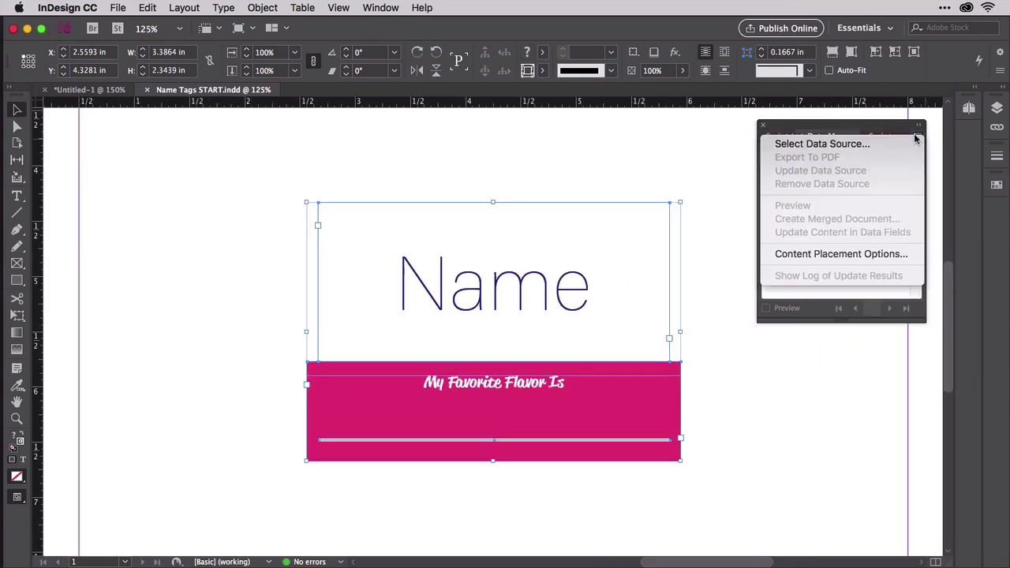
{"action": "left_click", "coordinate": [857, 144]}
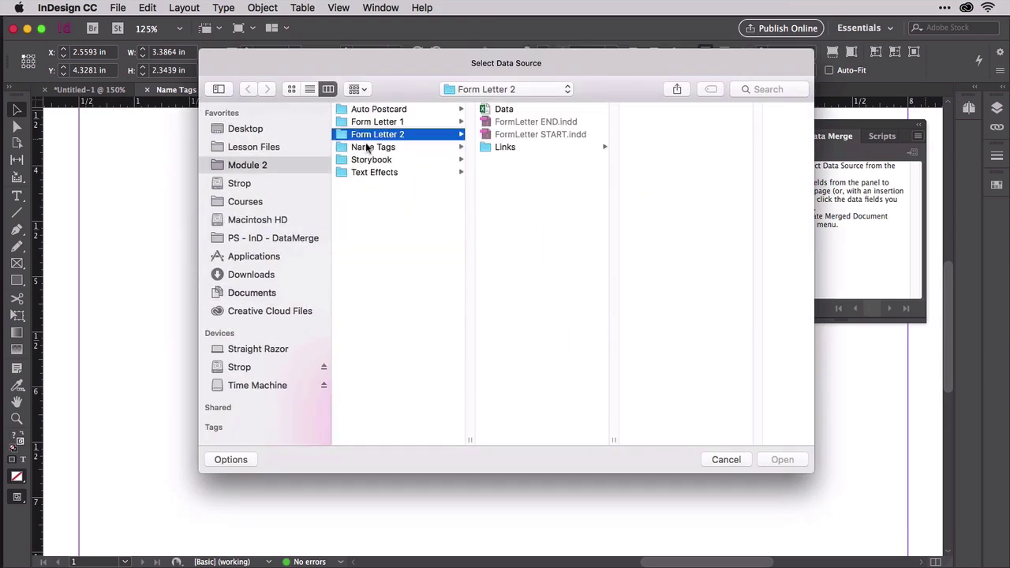
{"action": "left_click", "coordinate": [365, 148]}
{"action": "double_click", "coordinate": [510, 127]}
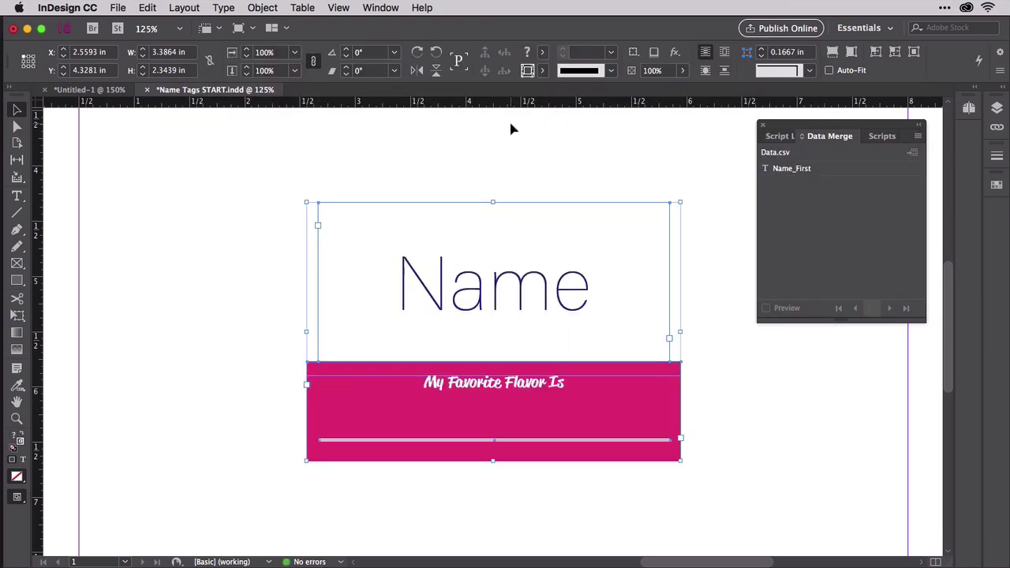
Step: Replace the word 'Name' with the <<Name_First>> field and fit the page in view
{"action": "double_click", "coordinate": [422, 286]}
{"action": "left_click_drag", "start_coordinate": [397, 280], "coordinate": [592, 280]}
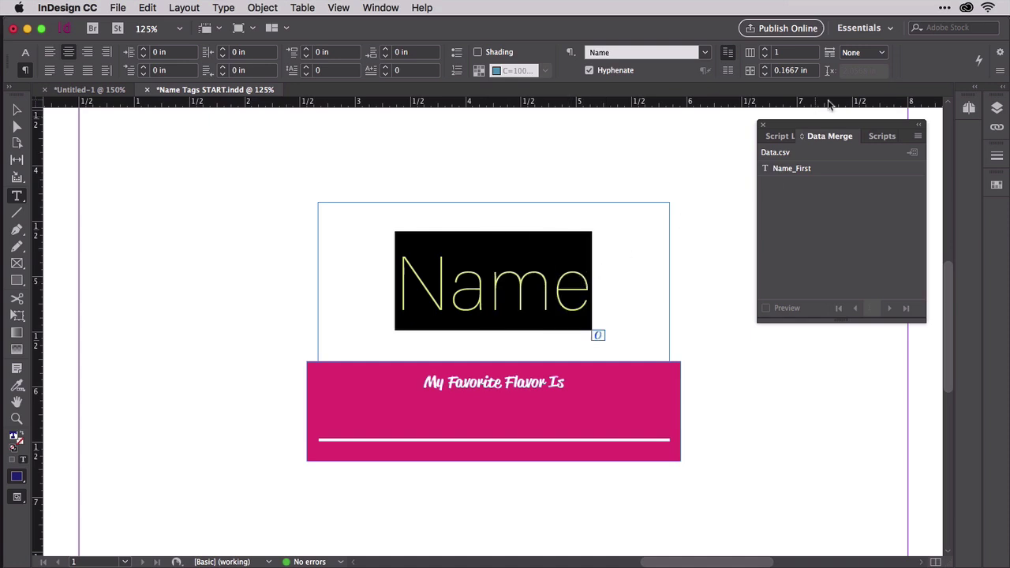
{"action": "left_click", "coordinate": [797, 169]}
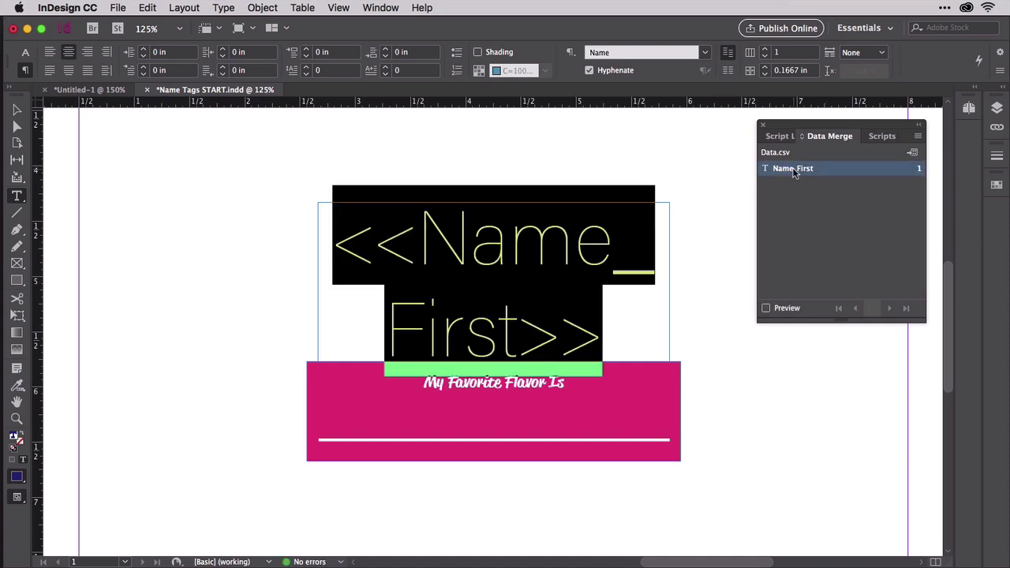
{"action": "key", "text": "super+0"}
Step: Start Create Merged Document with Multiple Records per page and show the Multiple Record Layout settings
{"action": "left_click", "coordinate": [918, 136]}
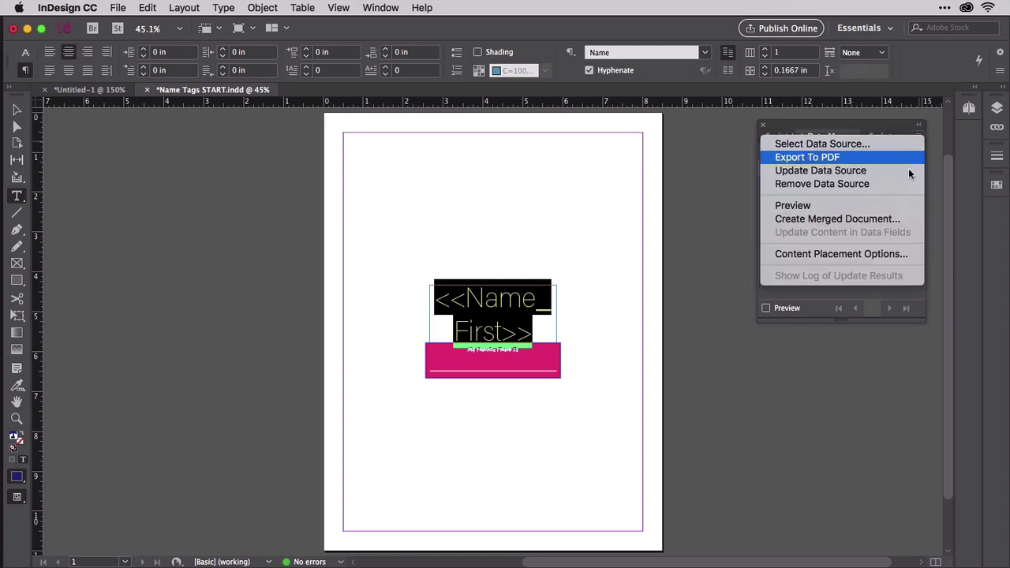
{"action": "left_click", "coordinate": [888, 221]}
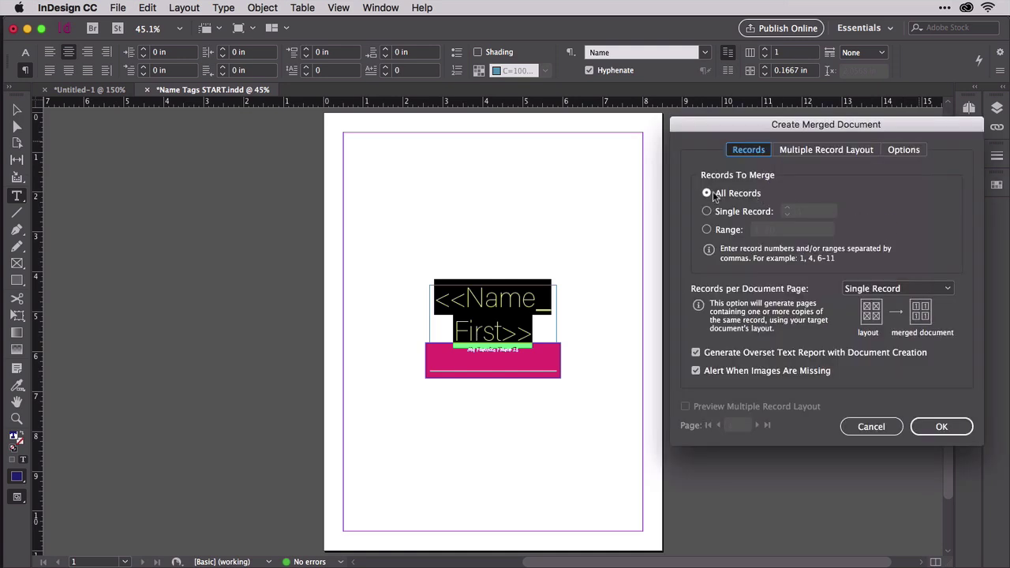
{"action": "left_click", "coordinate": [848, 288]}
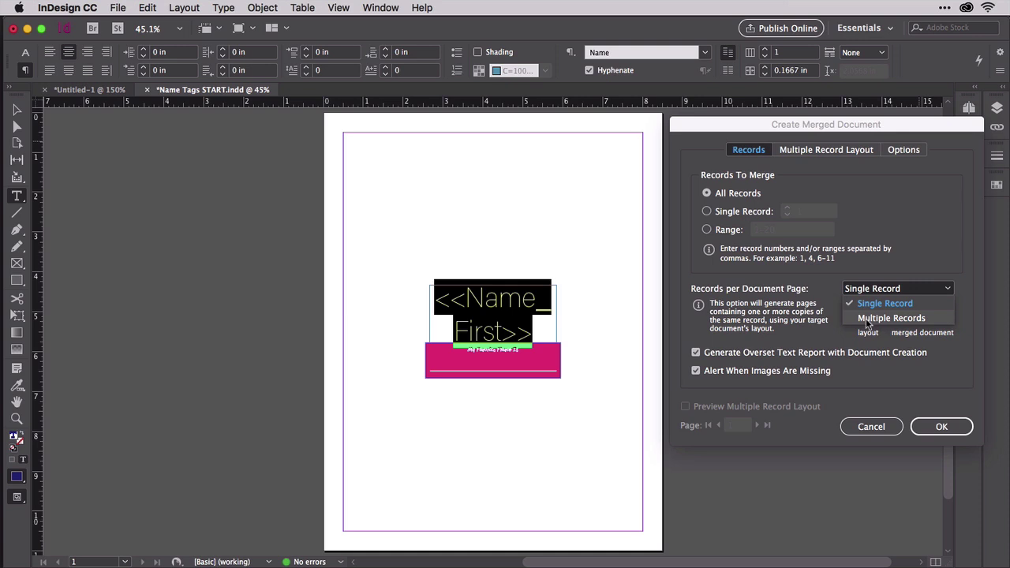
{"action": "left_click", "coordinate": [867, 319]}
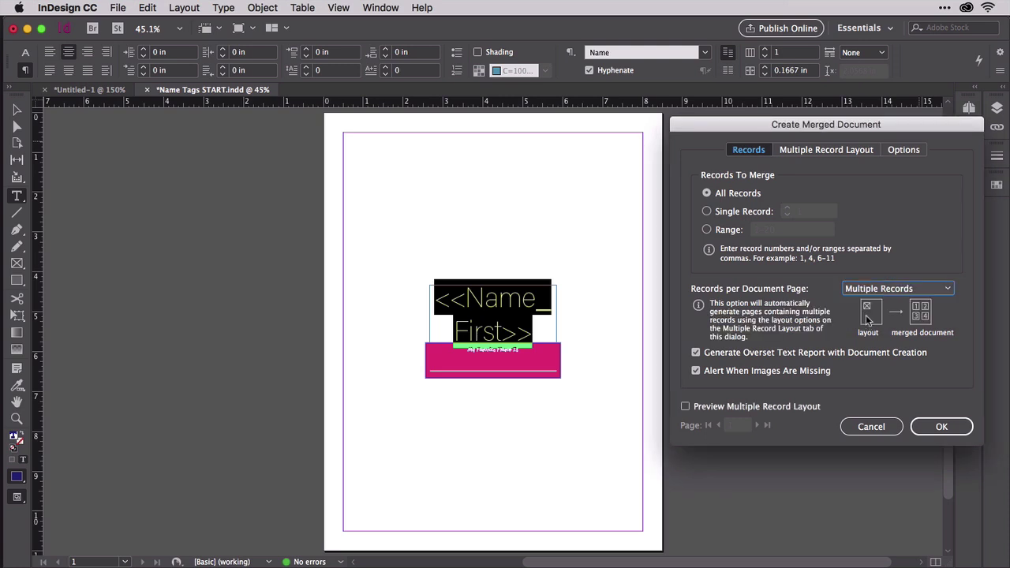
{"action": "left_click", "coordinate": [842, 151]}
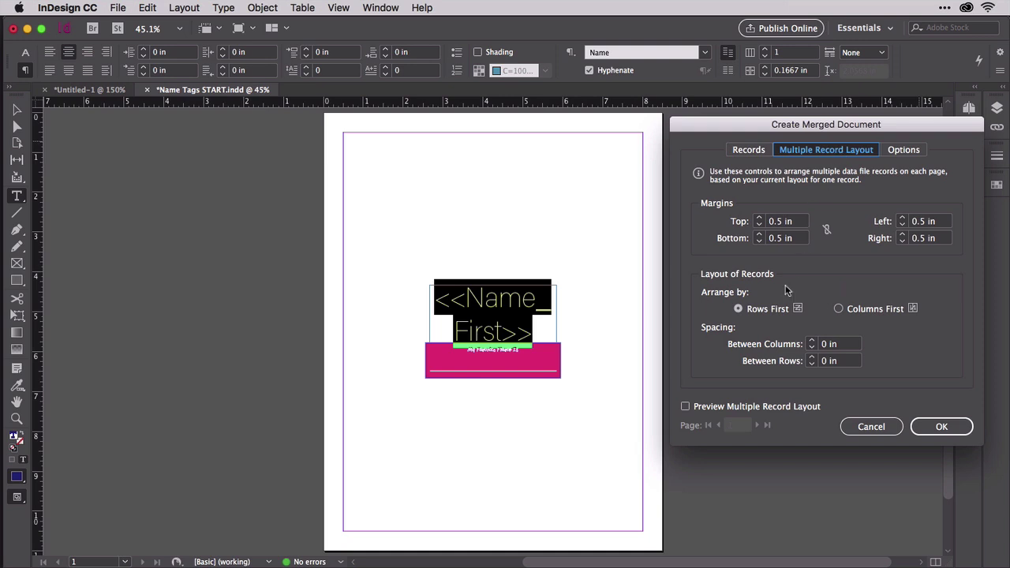
Step: Turn on the layout preview and set margins to 0.58 in top and 0.6875 in left
{"action": "left_click", "coordinate": [702, 405]}
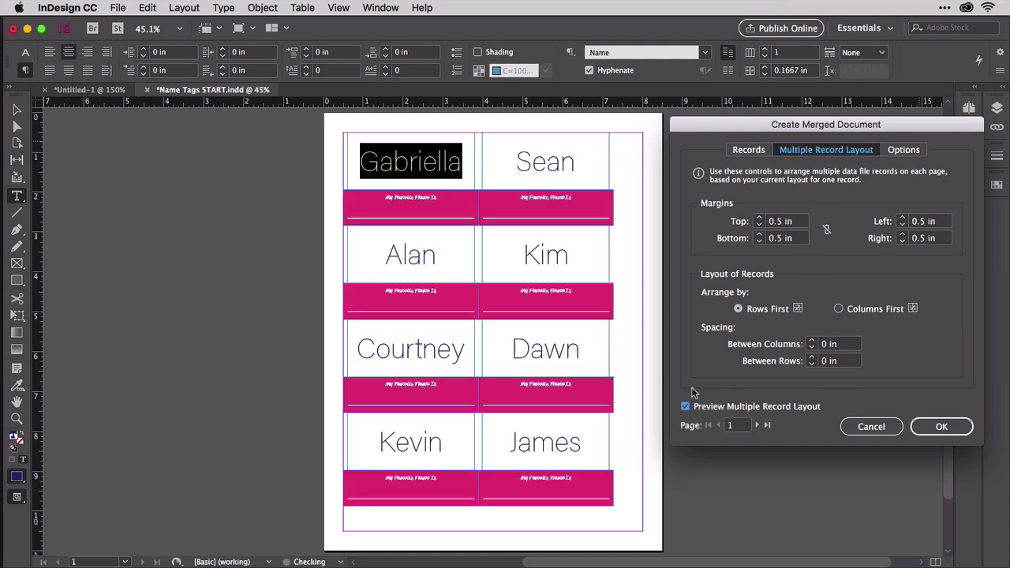
{"action": "left_click", "coordinate": [778, 222]}
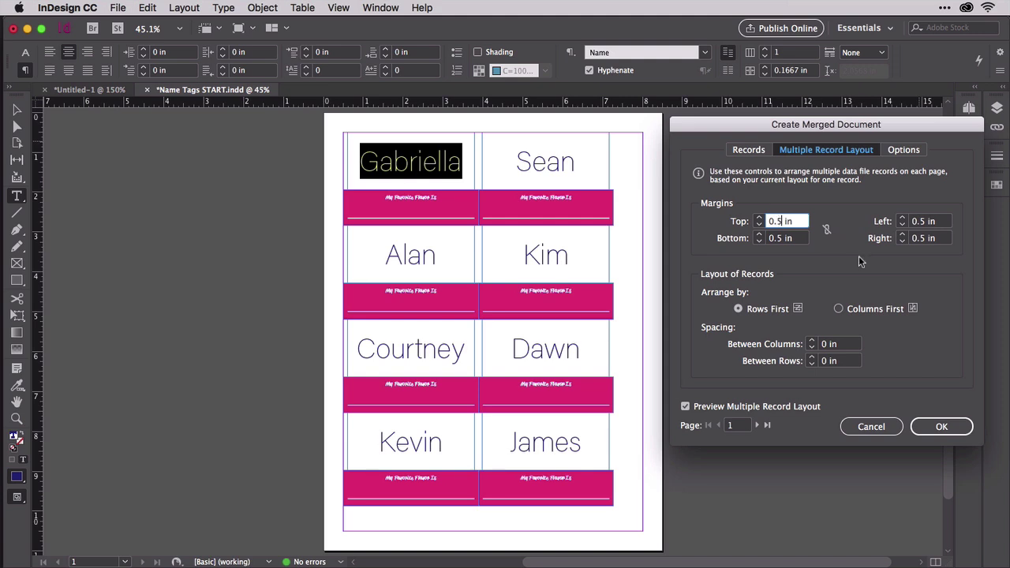
{"action": "type", "text": "8"}
{"action": "left_click", "coordinate": [927, 226]}
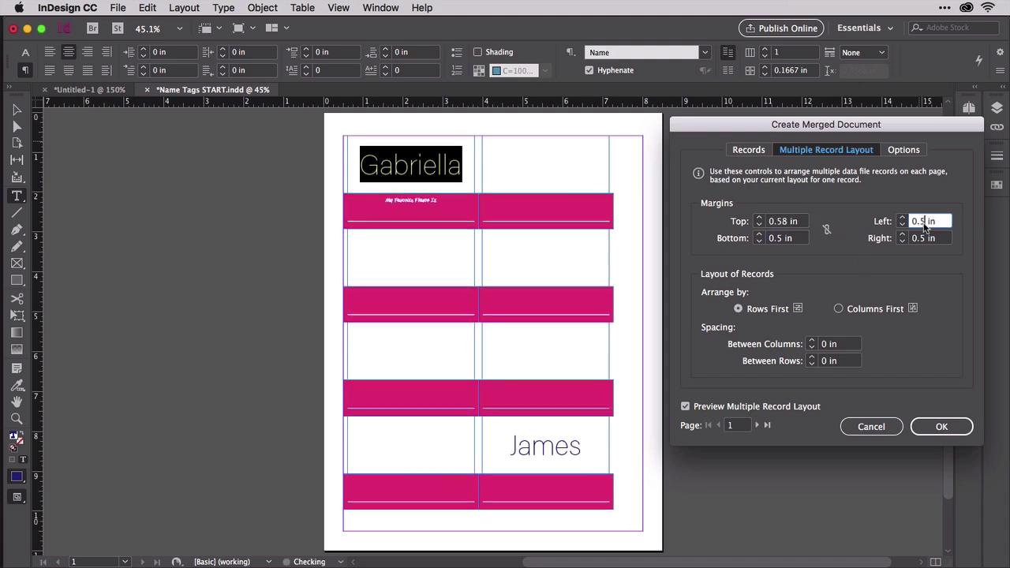
{"action": "key", "text": "BackSpace"}
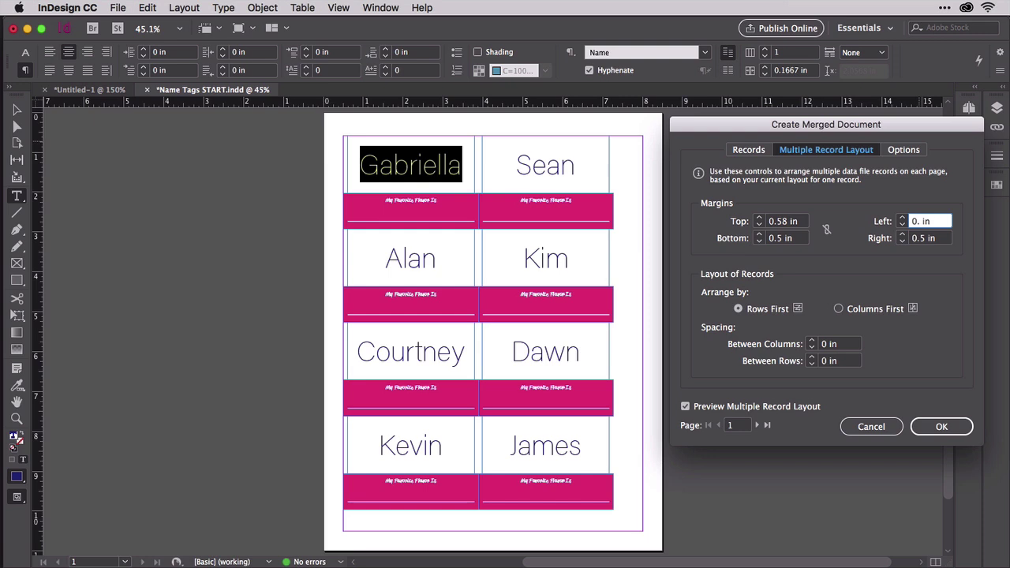
{"action": "type", "text": "6875"}
{"action": "key", "text": "Tab"}
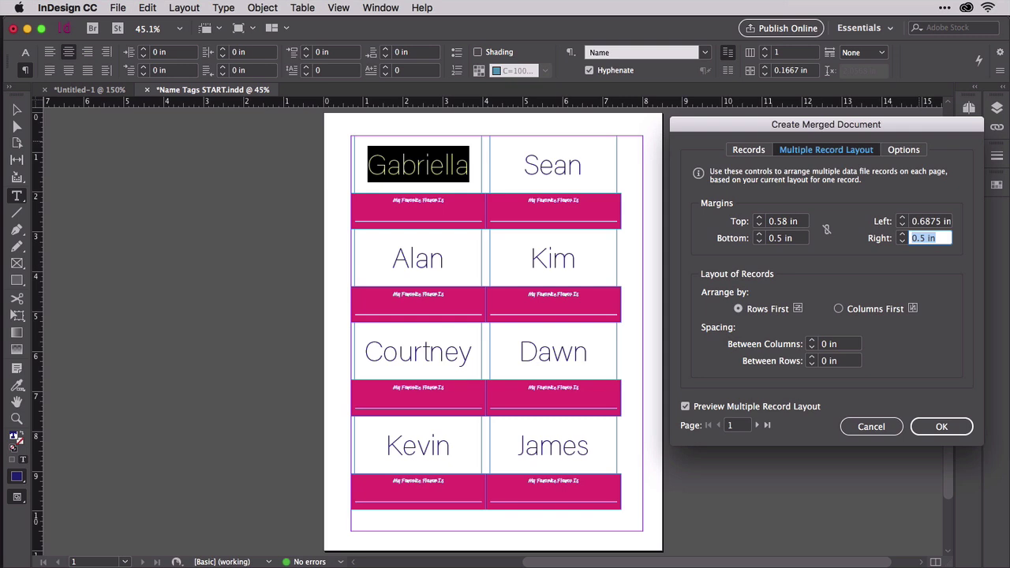
Step: Set spacing to 0.3592 in between columns and 0.1568 in between rows
{"action": "left_click", "coordinate": [822, 346]}
{"action": "type", "text": "359"}
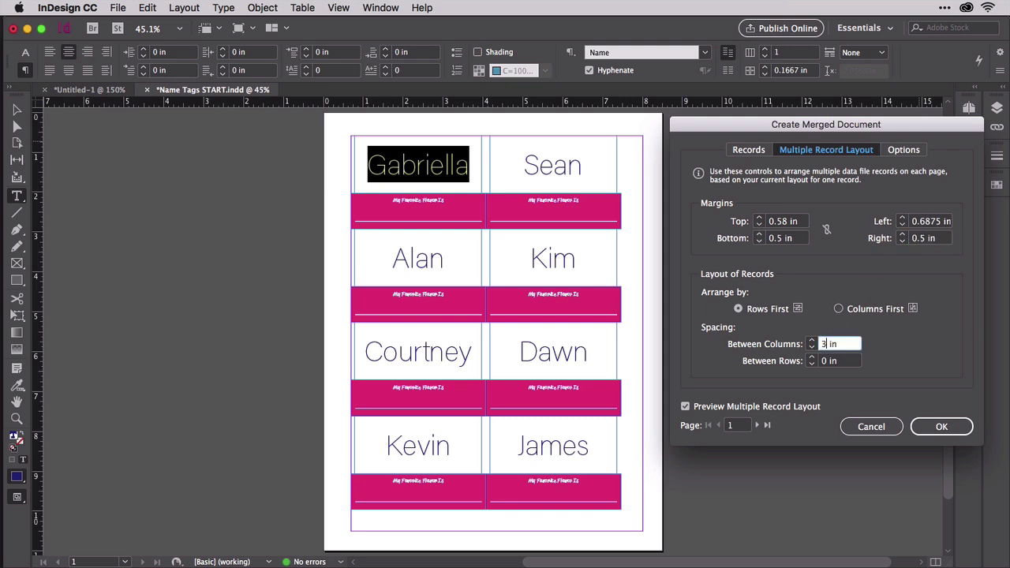
{"action": "type", "text": "2"}
{"action": "left_click", "coordinate": [833, 362]}
{"action": "double_click", "coordinate": [829, 360]}
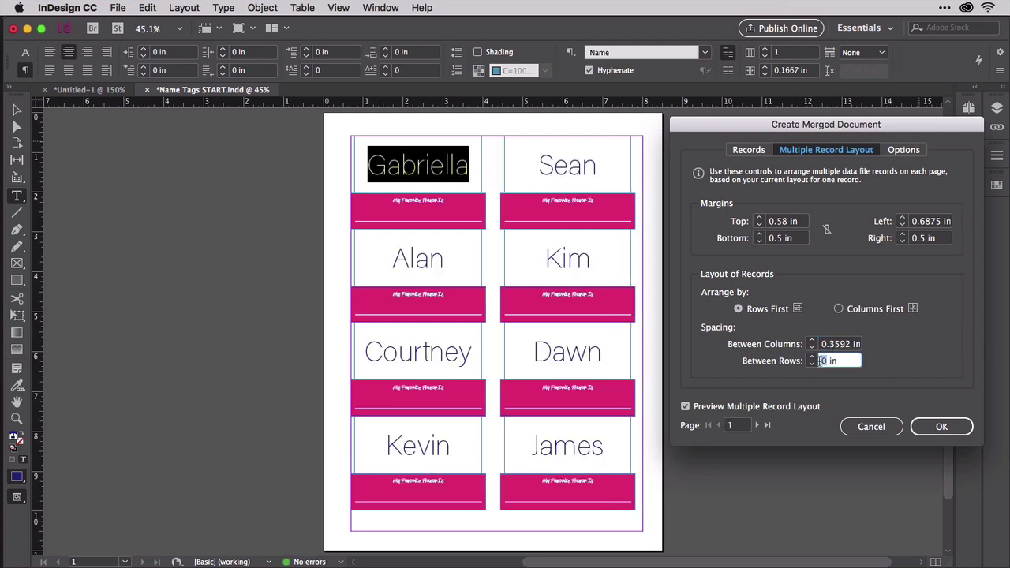
{"action": "type", "text": ".1568"}
{"action": "key", "text": "Tab"}
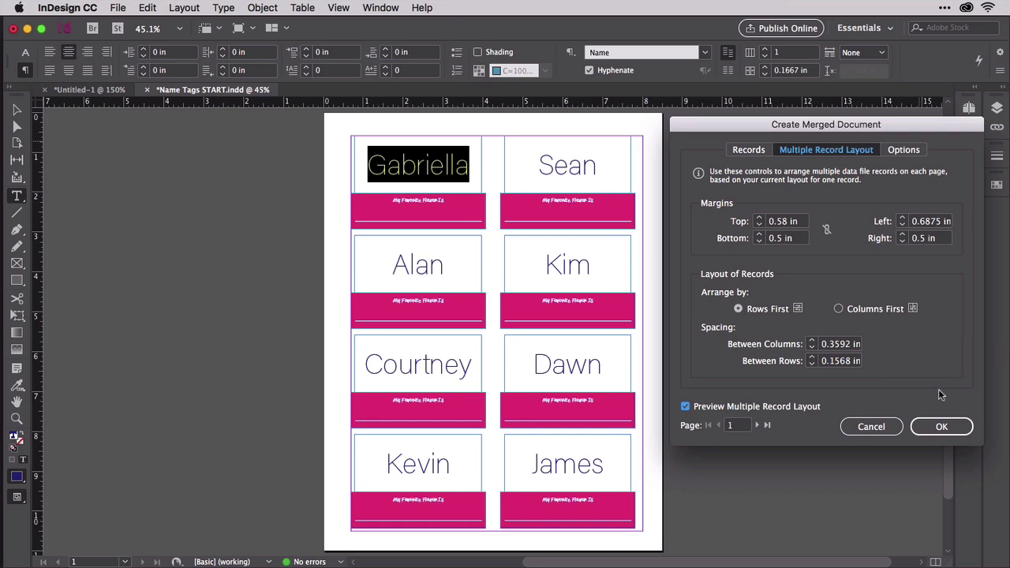
Step: Generate the three-page merged document, dismiss the overset text alert, and view pages 2 and 3
{"action": "left_click", "coordinate": [960, 426]}
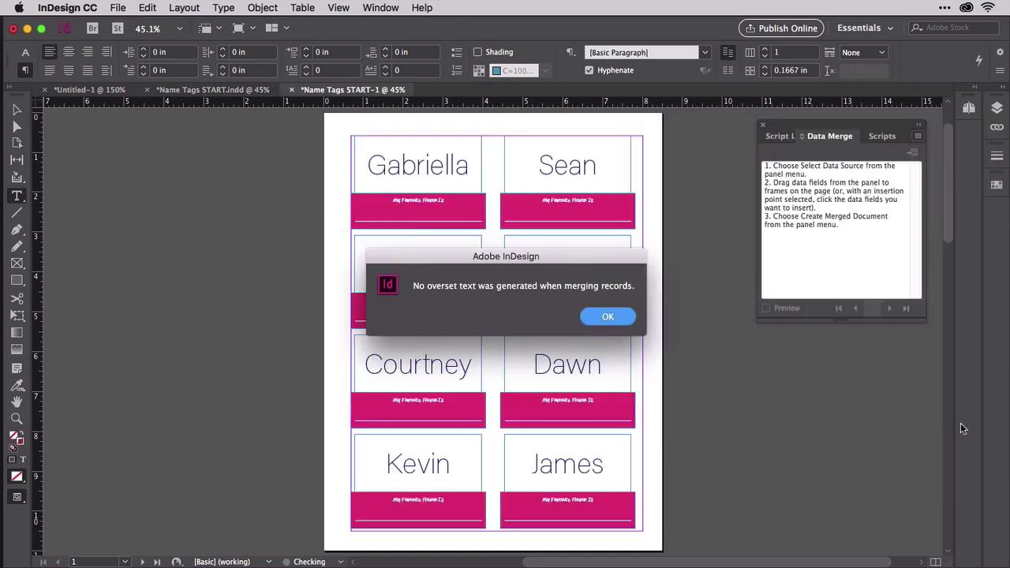
{"action": "left_click", "coordinate": [607, 318]}
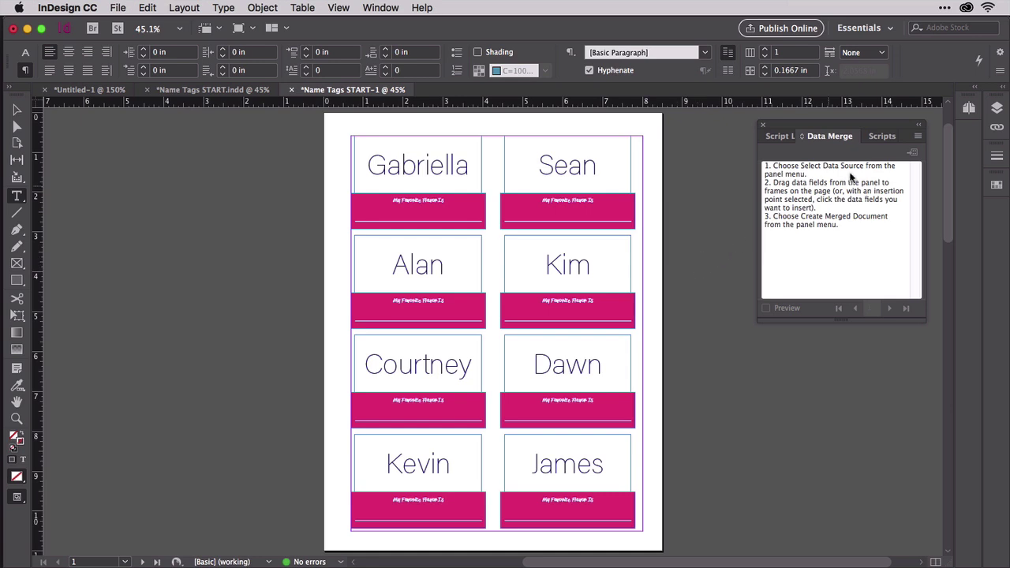
{"action": "left_click", "coordinate": [969, 107]}
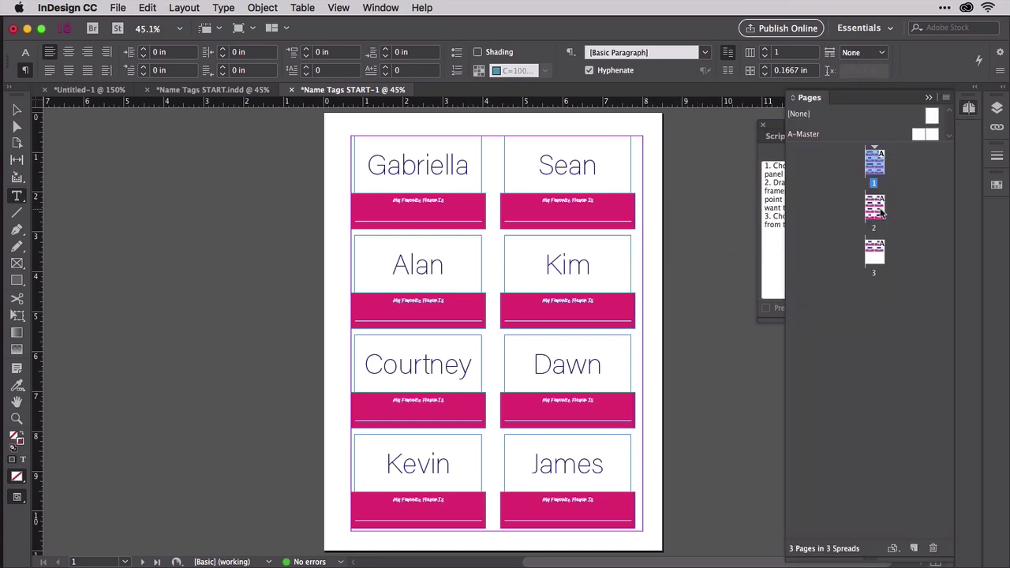
{"action": "double_click", "coordinate": [878, 210]}
{"action": "double_click", "coordinate": [878, 250]}
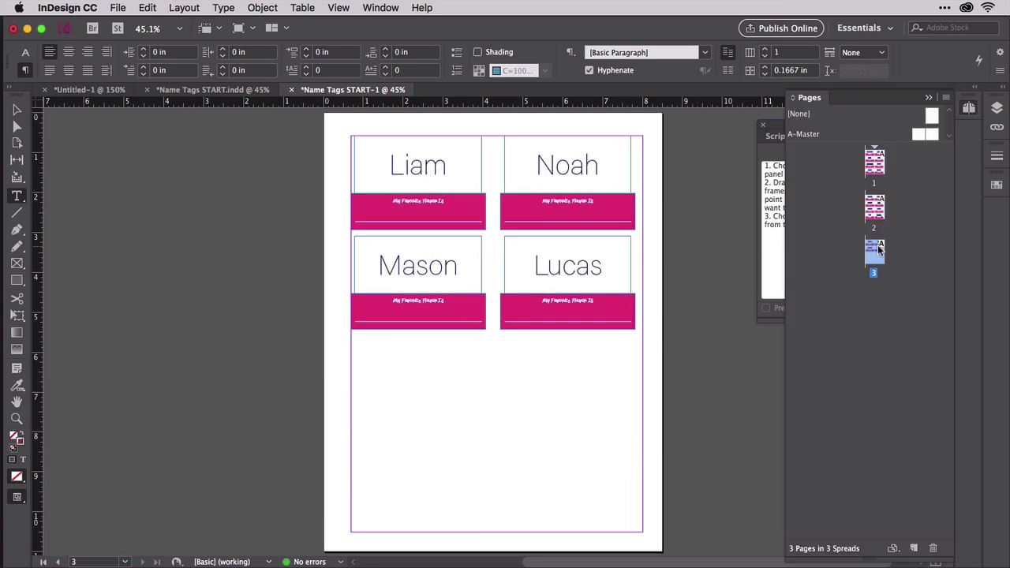